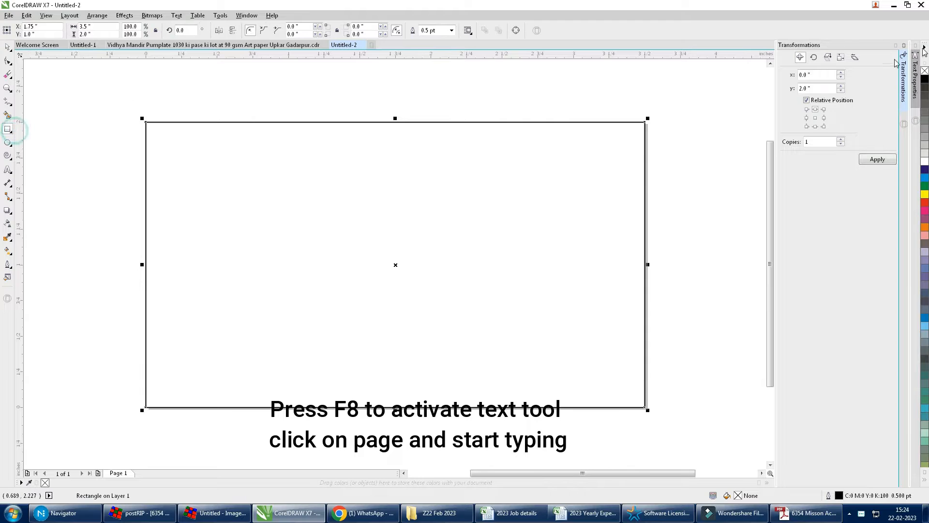
Step: Remove the outline from the 3.5 × 2.0 inch card rectangle
right_click(924, 72)
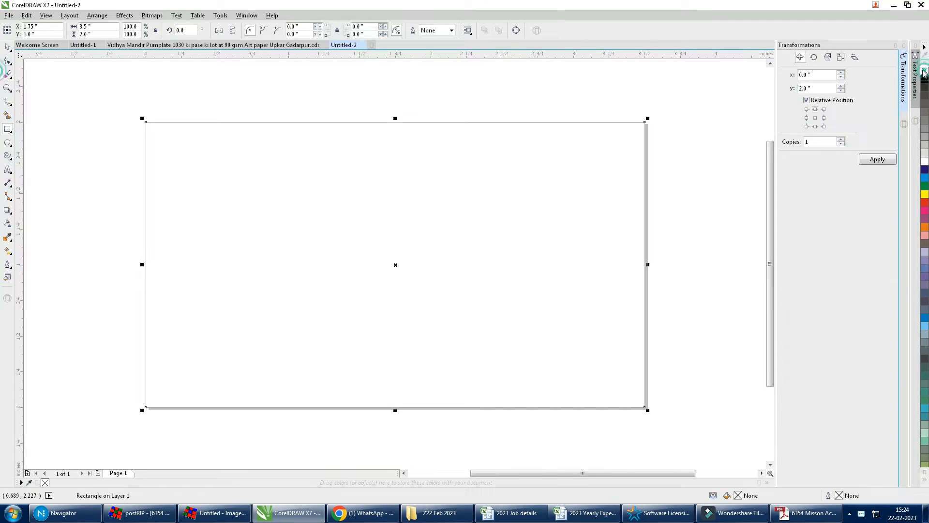
Step: Add a placeholder text line on the card and set it to bold AAText
key(F8)
click(293, 241)
text(dhd)
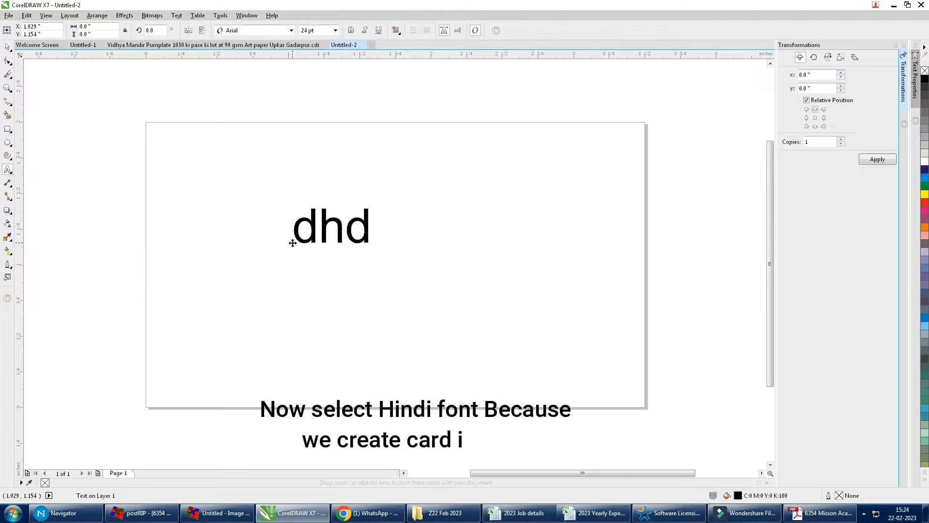
text(fghdfghdfghdg)
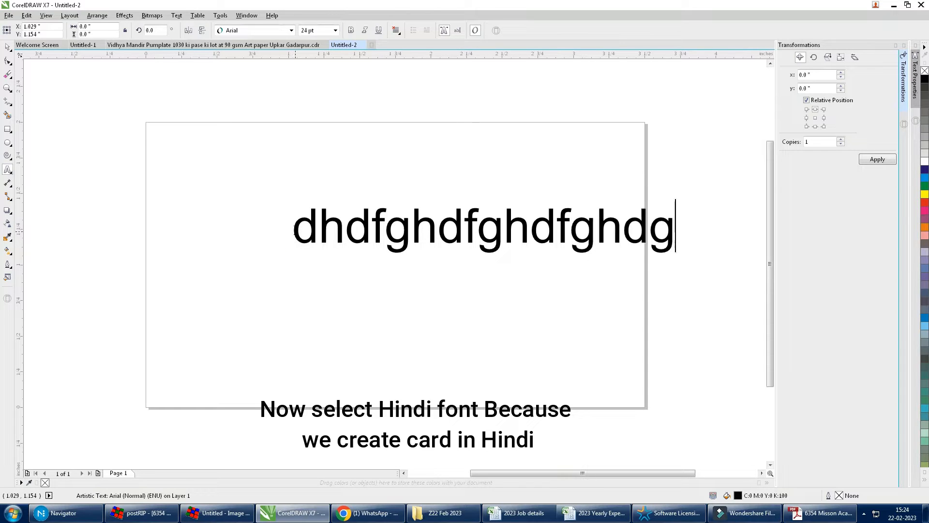
key(ctrl+a)
key(ctrl+space)
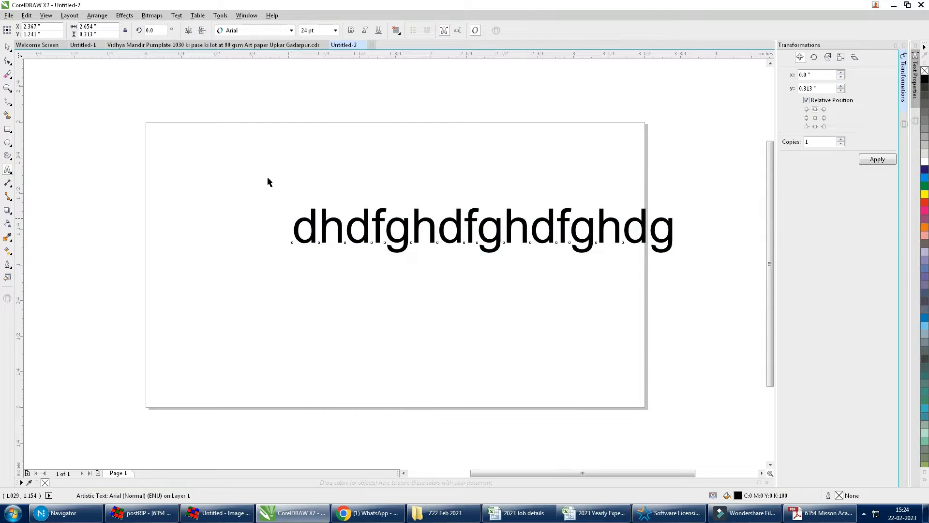
click(258, 32)
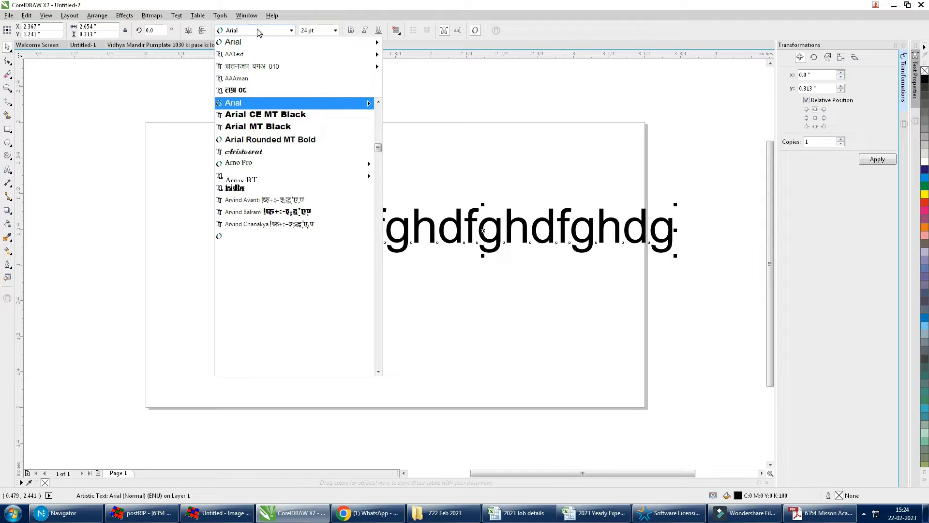
mouse_move(253, 58)
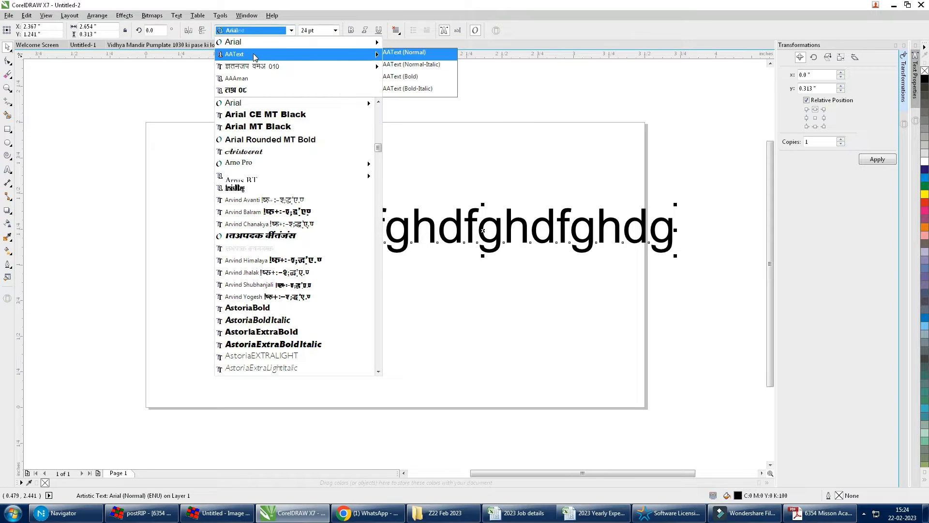
click(254, 56)
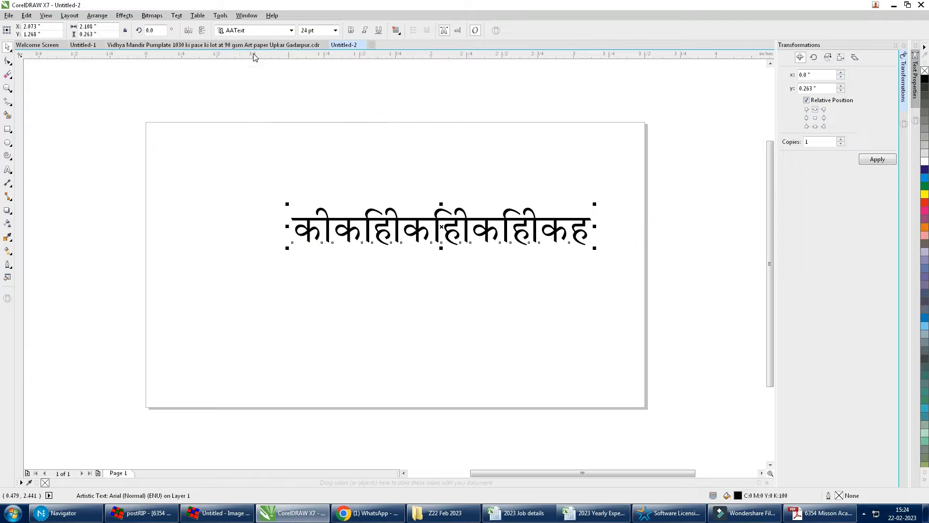
click(352, 31)
Step: Replace the placeholder with the shop name शिखर स्टेशनर्स
key(F8)
key(ctrl+a)
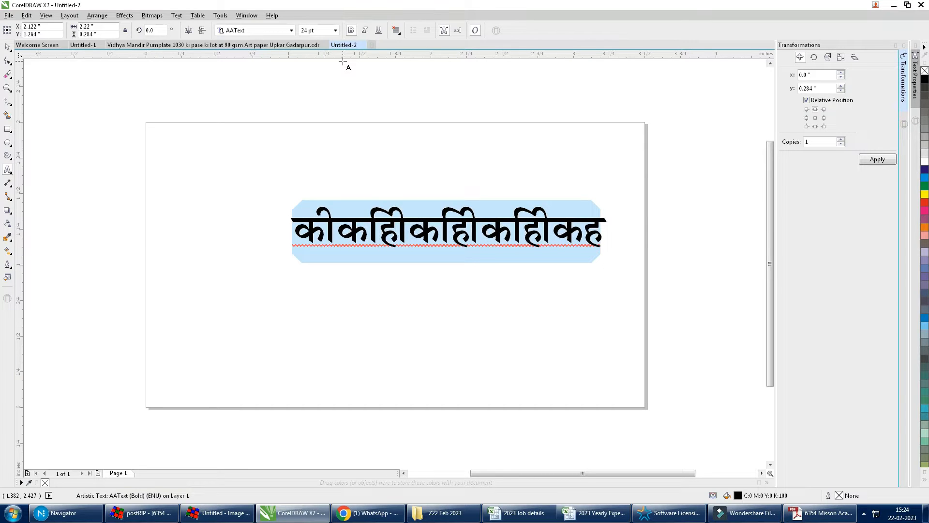
text(f'k[kj LVs)
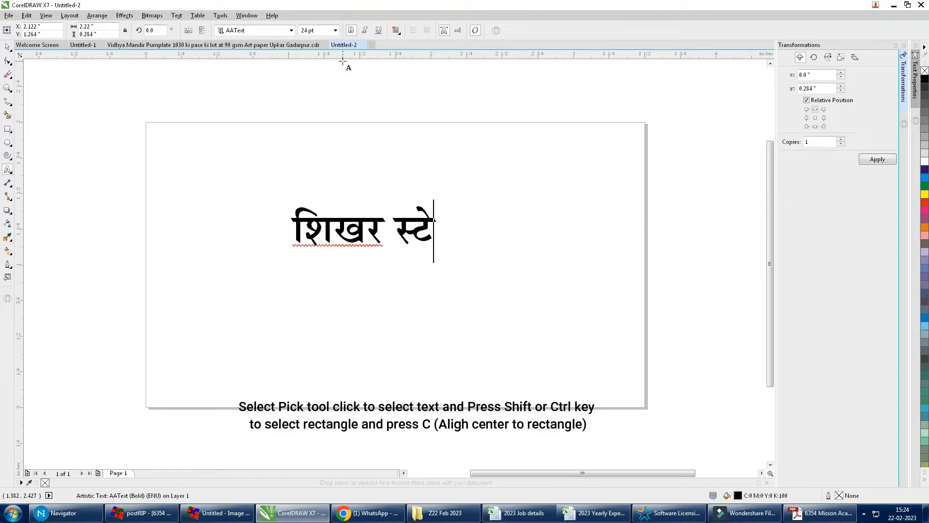
text(ulZ)
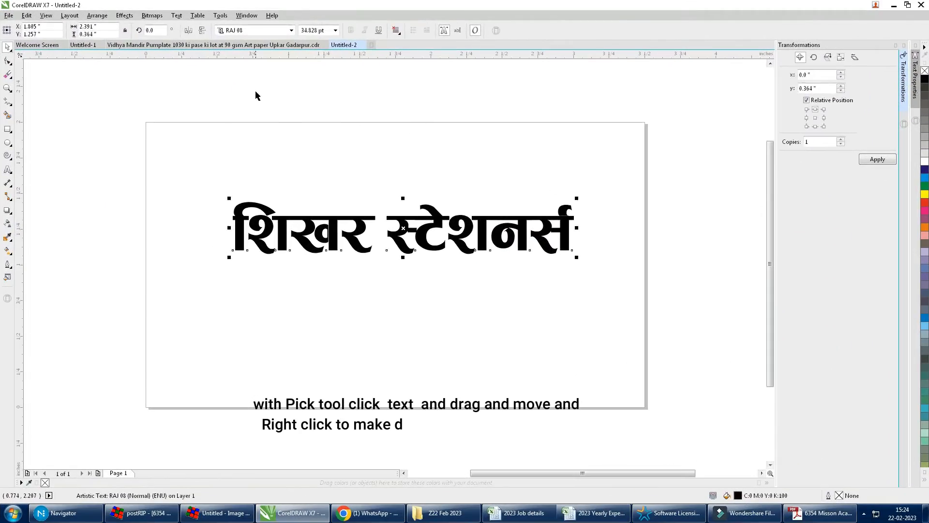
click(255, 90)
Step: Centre the shop name horizontally on the card and nudge it upward
click(267, 144)
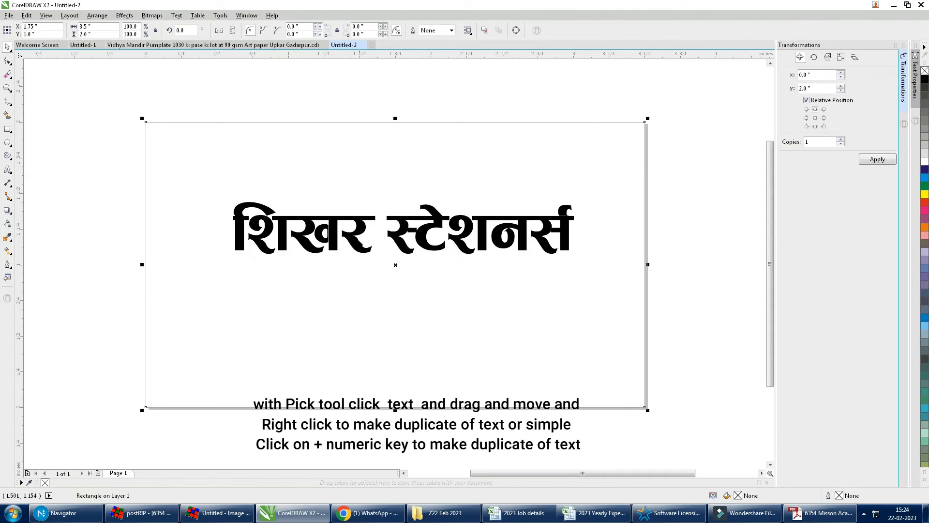
click(358, 235)
key(p)
key(Down)
key(Down)
key(Up)
key(Up)
key(Up)
key(Up)
key(Up)
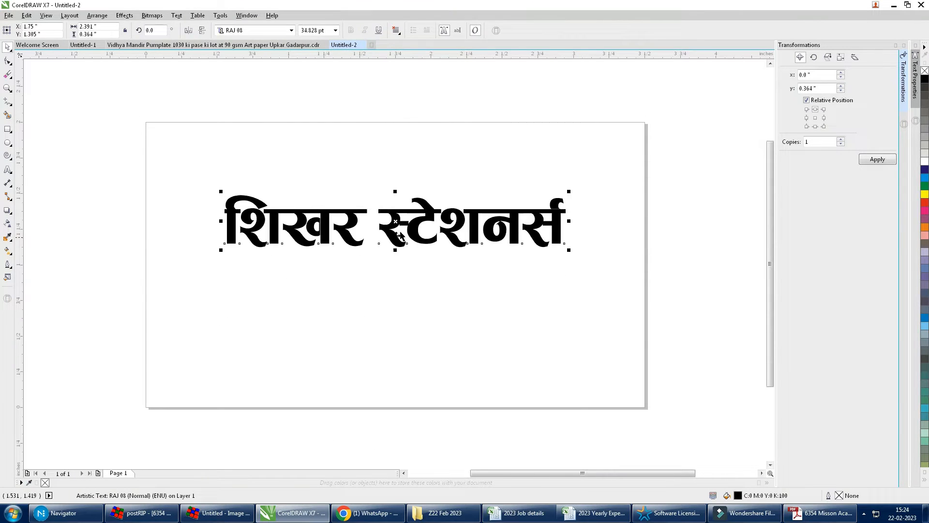
Step: Duplicate the shop name below, set it to AAText, and type the two-line Hindi address
drag(395, 221, 395, 283)
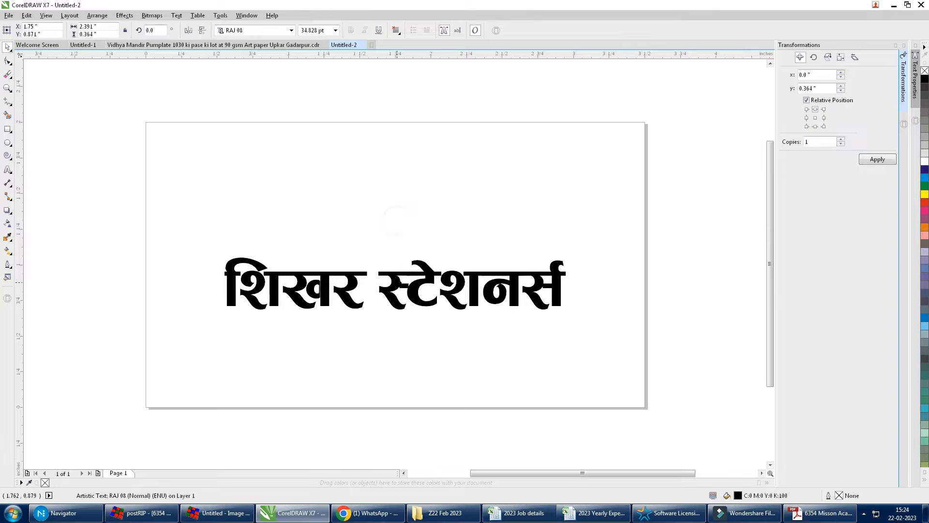
right_click(396, 283)
click(272, 30)
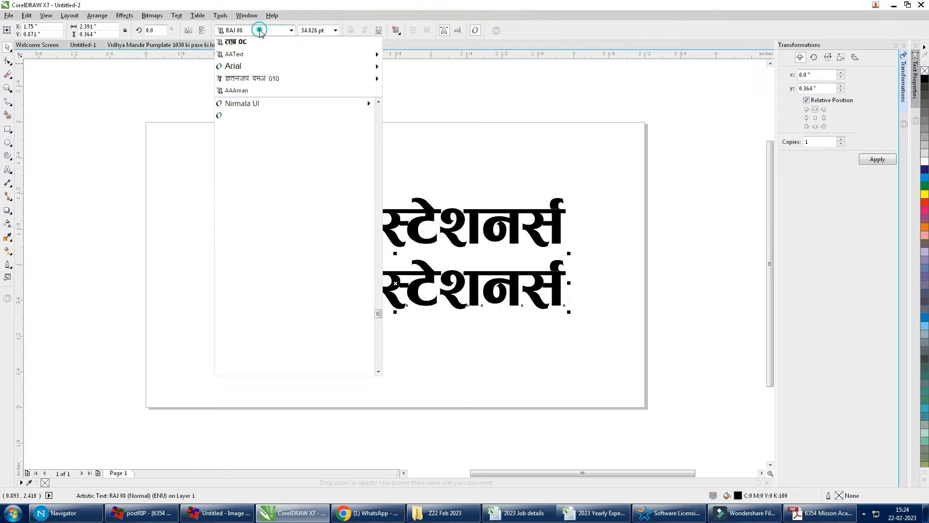
click(257, 54)
key(F8)
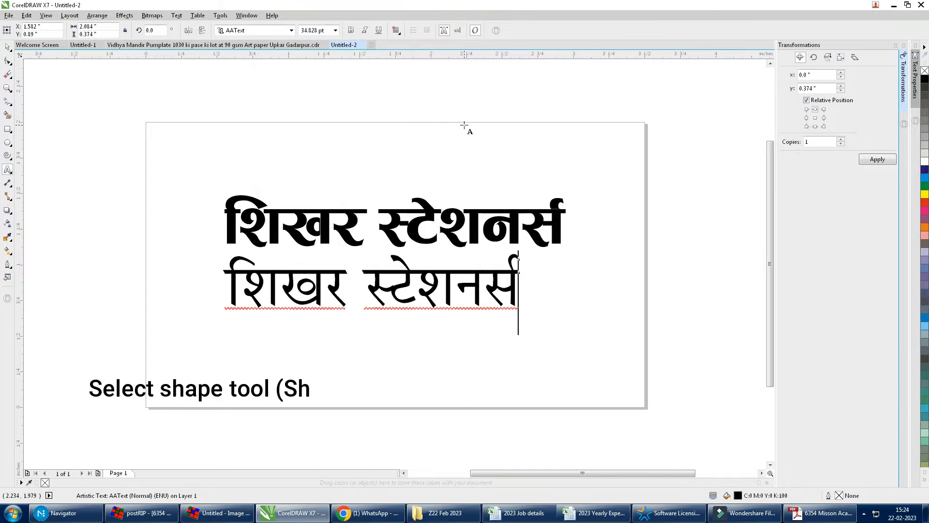
key(ctrl+a)
text(इअ)
key(BackSpace)
text(टौ)
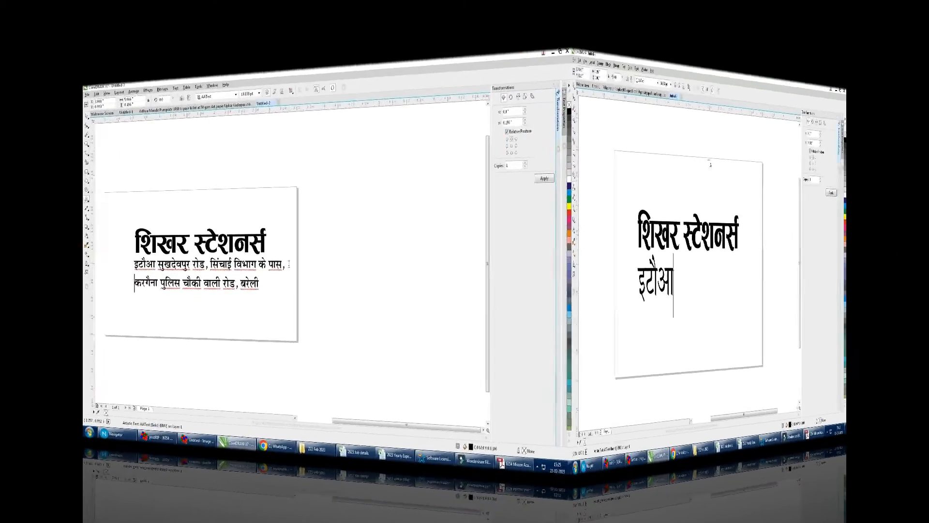
key(BackSpace)
key(BackSpace)
key(BackSpace)
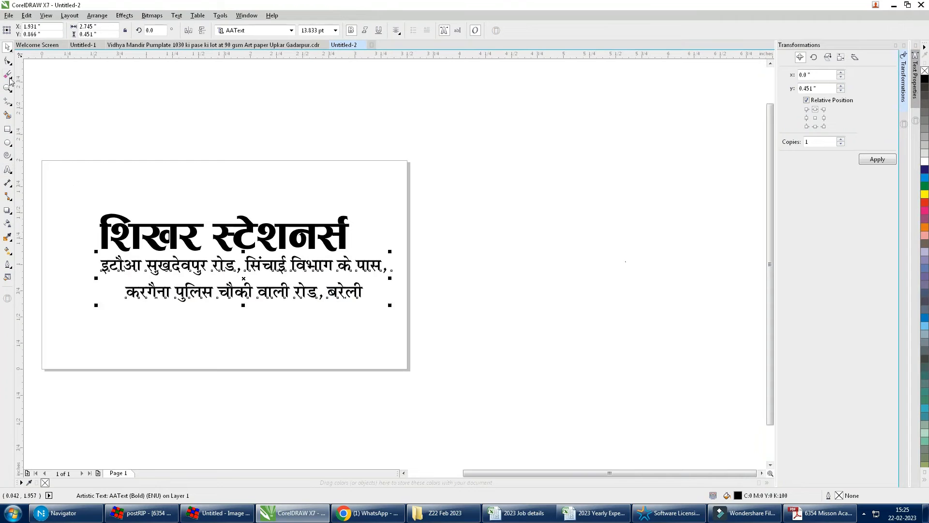
Step: Tighten the address line spacing, centre it on the card, and move it near the bottom edge
drag(97, 303, 98, 291)
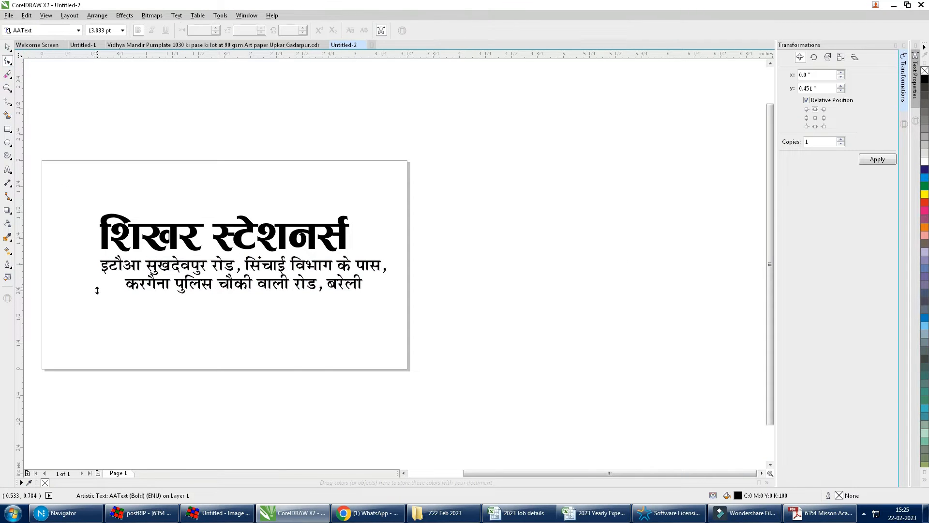
key(space)
shift+click(376, 189)
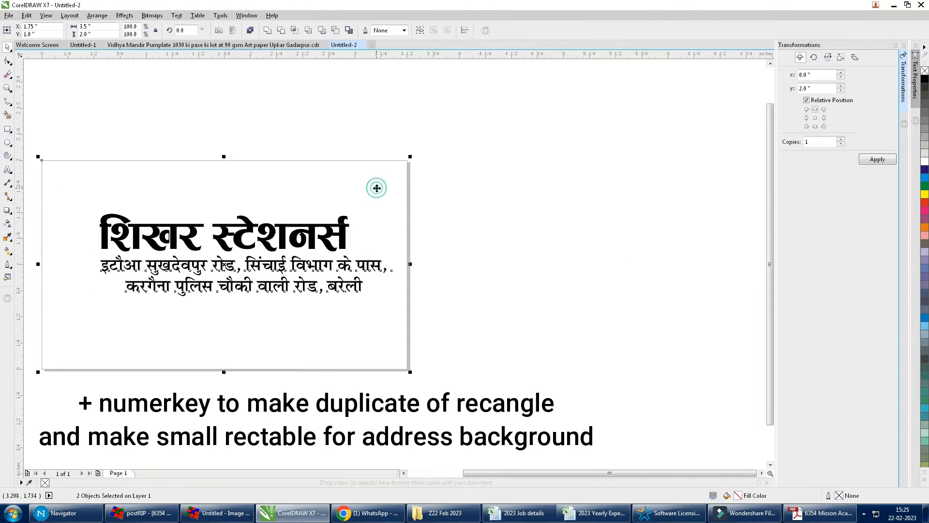
key(c)
click(461, 228)
drag(253, 267, 250, 319)
drag(250, 312, 250, 326)
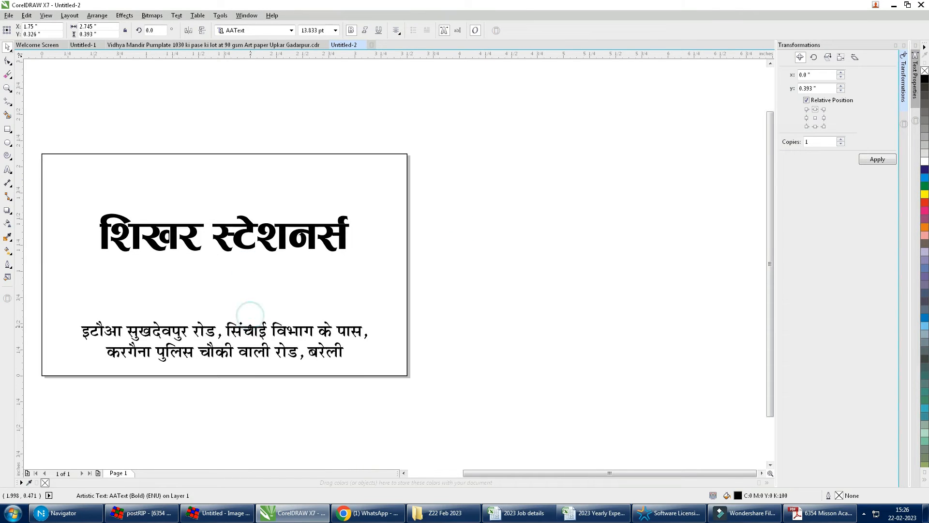
shift+click(382, 286)
click(466, 307)
Step: Shrink the duplicate rectangle into a 3.5 × 0.536 inch strip enclosing the address
click(240, 154)
drag(225, 154, 229, 314)
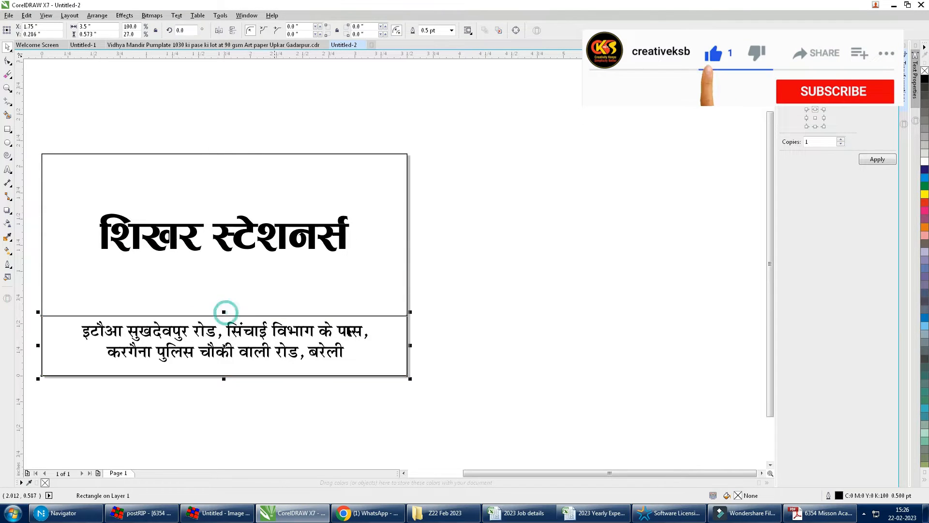
click(454, 340)
drag(289, 330, 288, 334)
click(276, 320)
drag(226, 312, 226, 316)
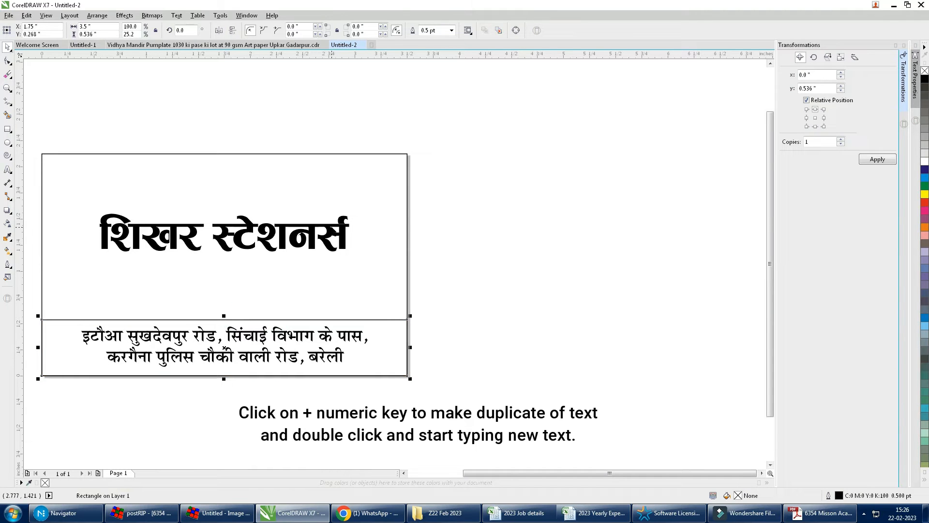
Step: Nudge the shop name up and drop a copy of the address beneath it
click(332, 227)
key(Up)
key(Up)
key(Up)
key(Up)
key(Up)
key(Up)
key(Up)
key(Up)
key(Up)
drag(258, 334, 260, 271)
right_click(261, 271)
Step: Retype the copy as the two-line tagline beginning 'हमारे यहाँ कॉपी', trimming leftover words
key(F8)
key(ctrl+a)
text(हम)
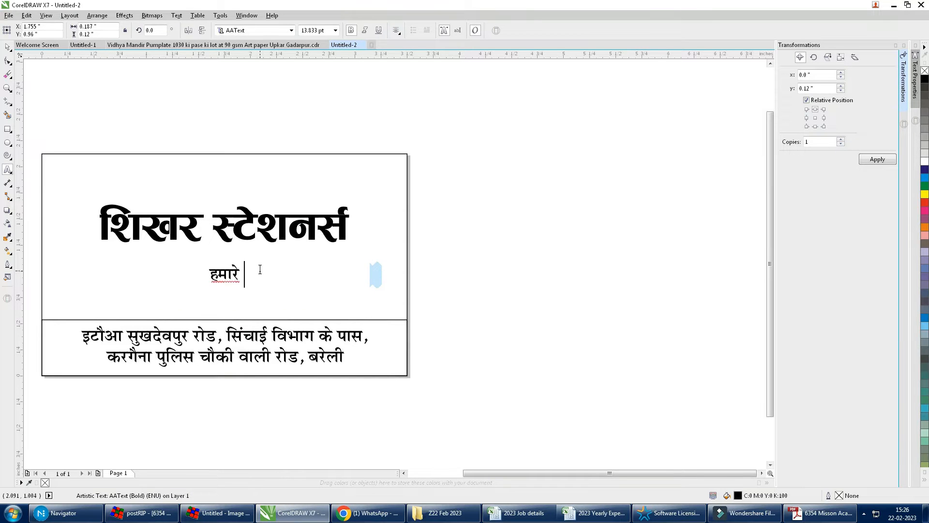
text(ारे यहाँ कॉपी)
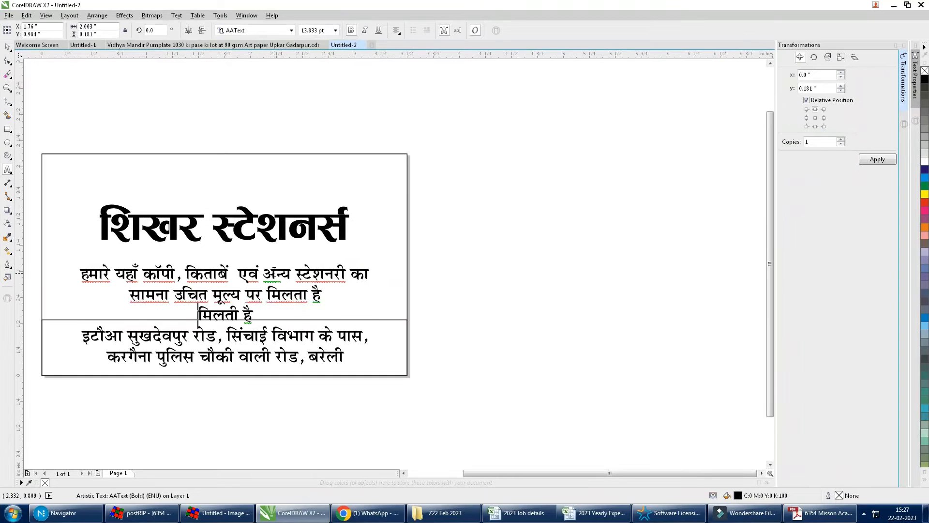
key(BackSpace)
text(।मिलती है)
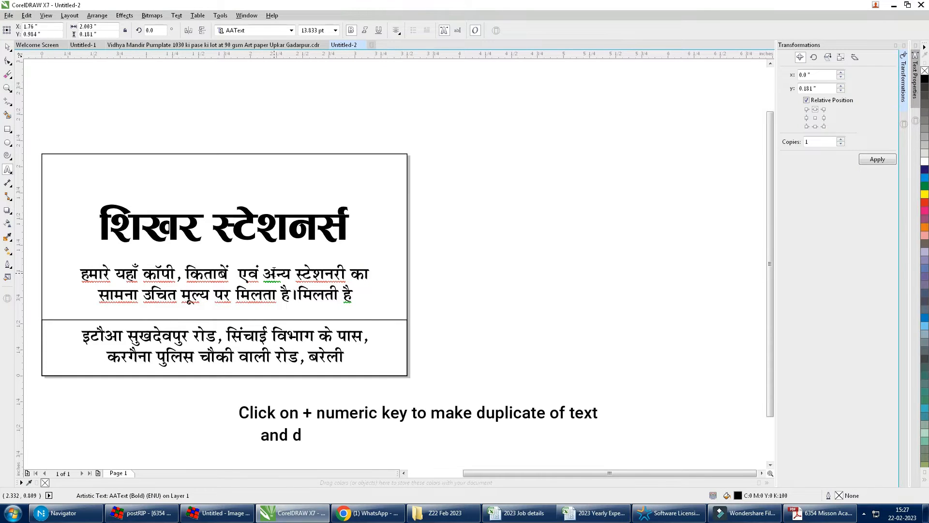
key(shift+End)
key(Delete)
key(ctrl+space)
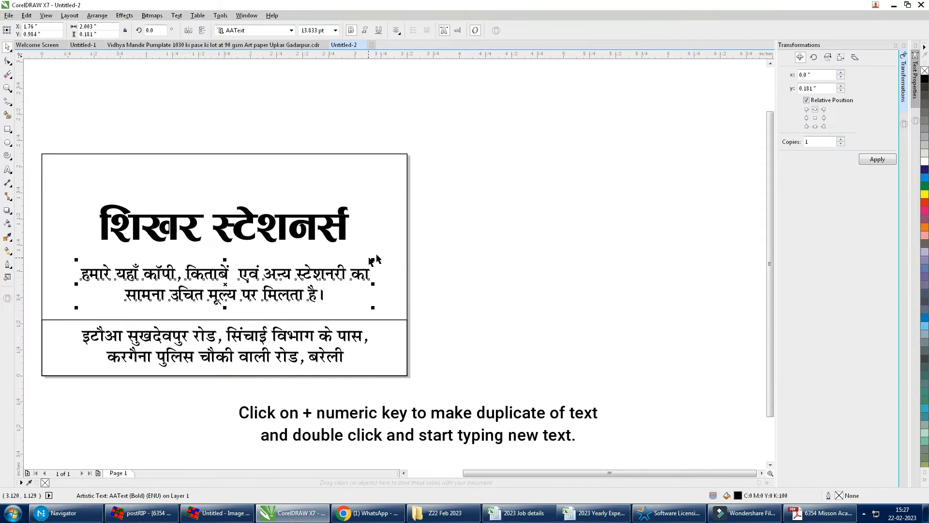
Step: Nudge the tagline and shop name down, and pull a tagline copy above the shop name
click(379, 236)
click(463, 301)
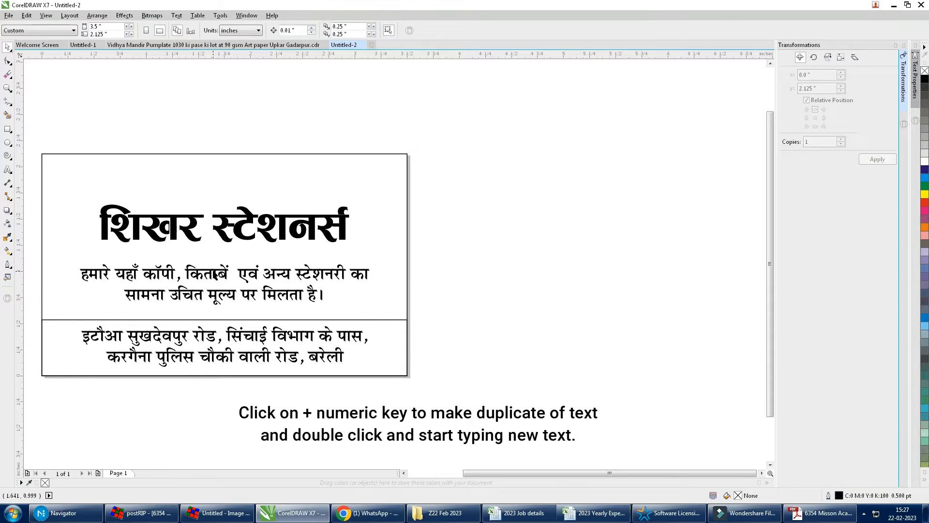
click(213, 274)
key(Down)
key(Down)
key(Down)
key(Down)
key(Down)
key(Down)
key(Down)
click(224, 220)
key(Down)
key(Down)
key(Down)
key(Down)
key(Down)
key(Down)
key(Down)
key(Down)
key(Down)
key(Down)
key(Down)
key(Down)
key(Down)
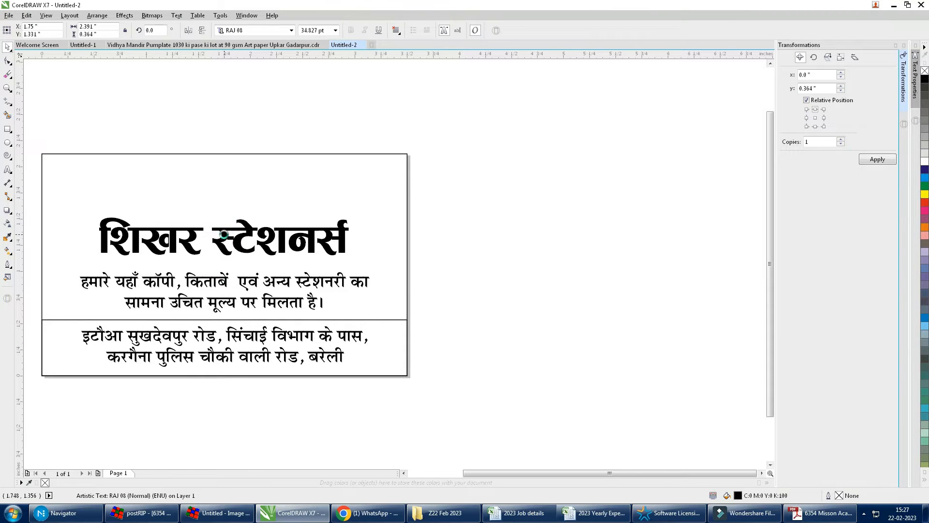
drag(223, 279, 224, 175)
Step: Turn the top copy into the proprietor's name line
right_click(223, 174)
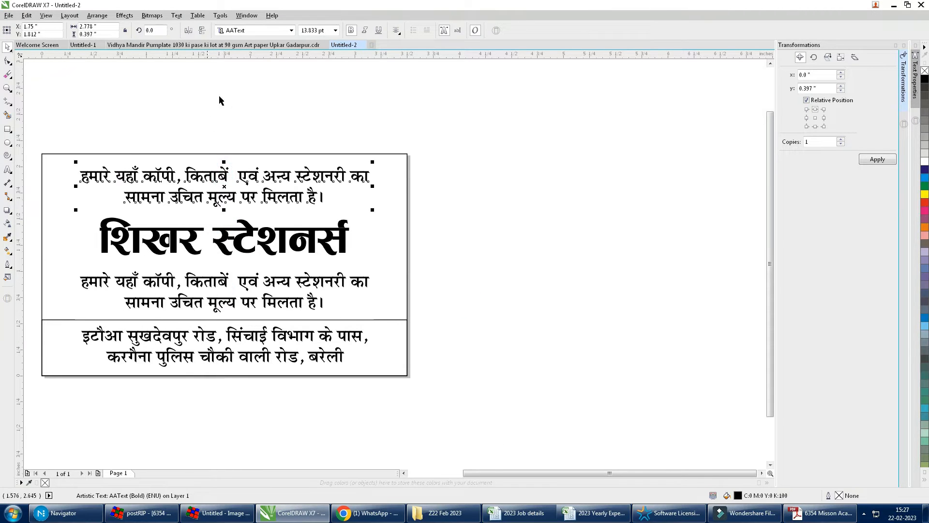
key(F8)
click(256, 170)
key(ctrl+a)
text(प्र)
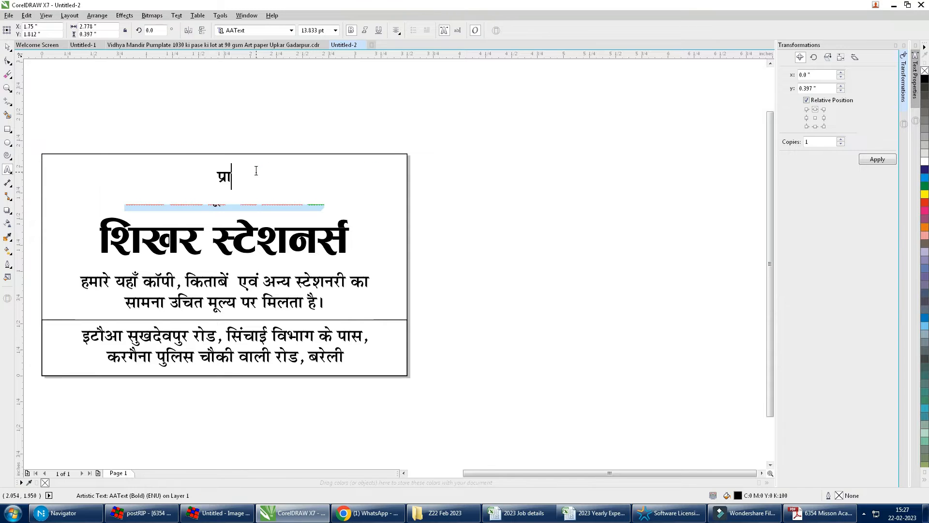
text(ो. सुमित)
key(ctrl+space)
Step: Copy the name line to the top-right and start typing the phone number there
drag(226, 178, 368, 186)
right_click(368, 187)
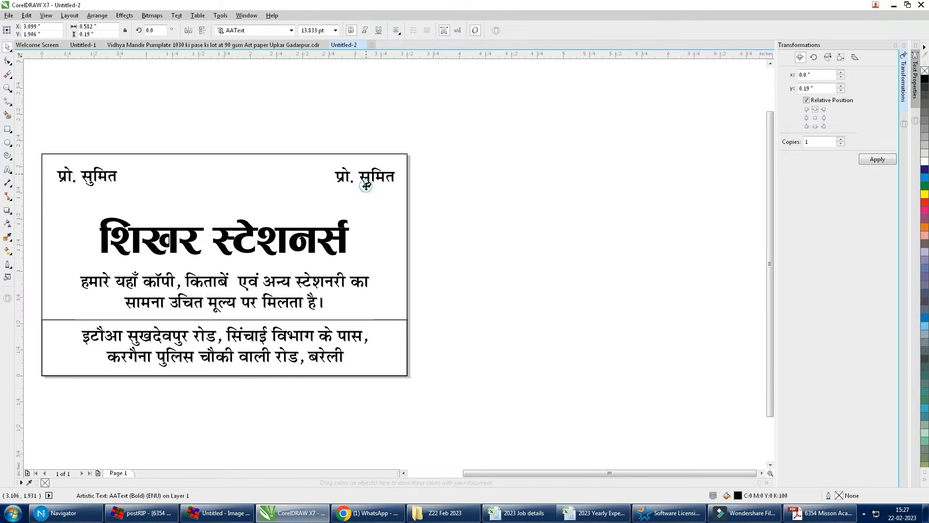
key(F8)
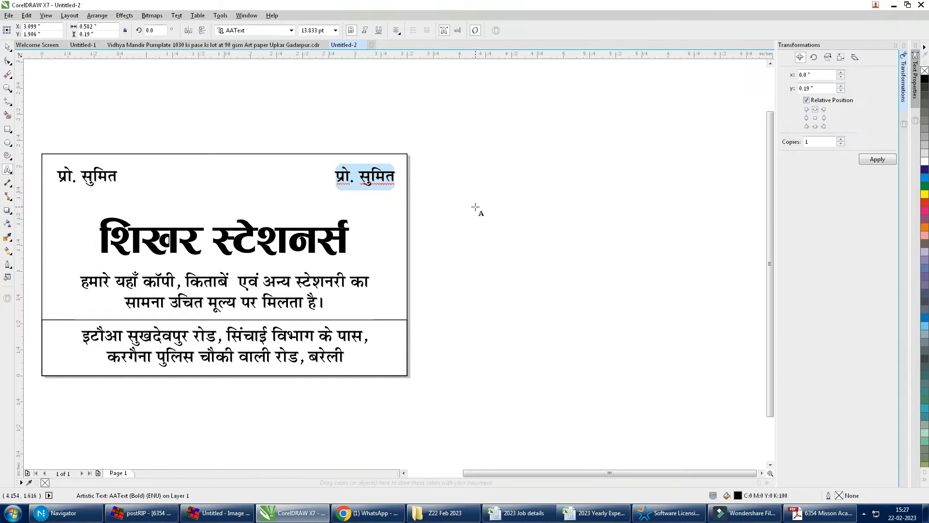
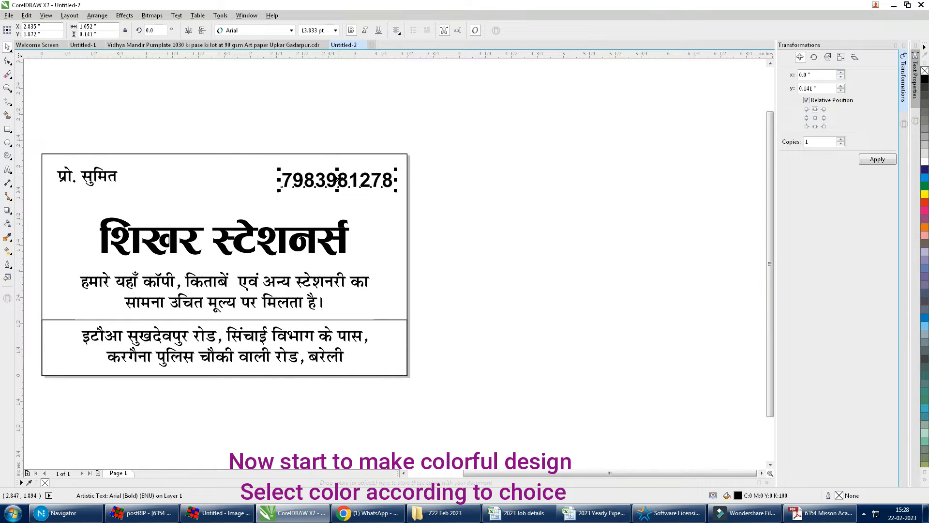
Step: Fill the shop name red, then darken it to red-brown C0 M100 Y100 K42
drag(252, 140, 481, 269)
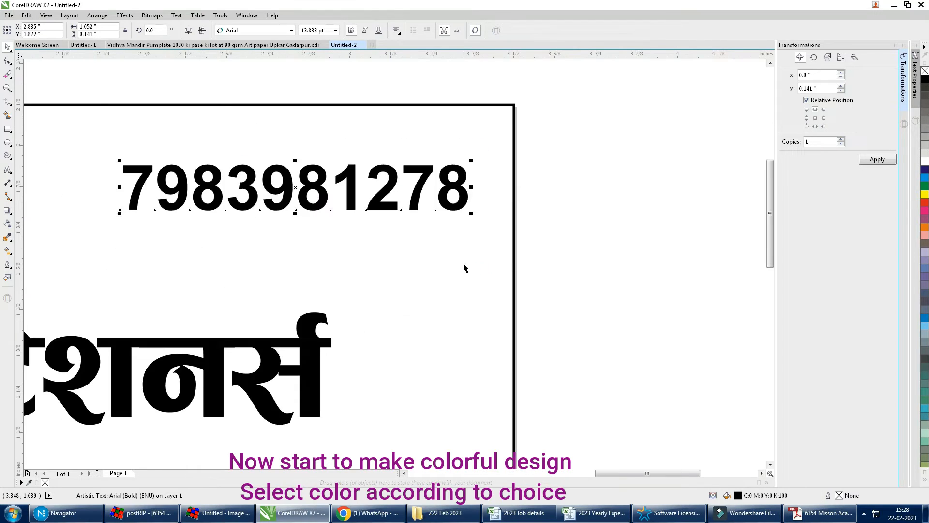
key(F4)
click(478, 204)
click(925, 203)
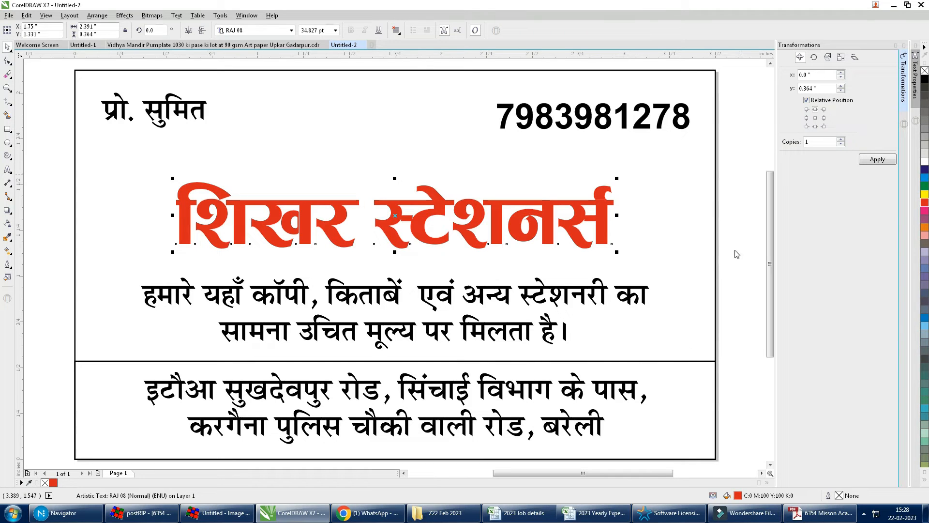
key(shift+F11)
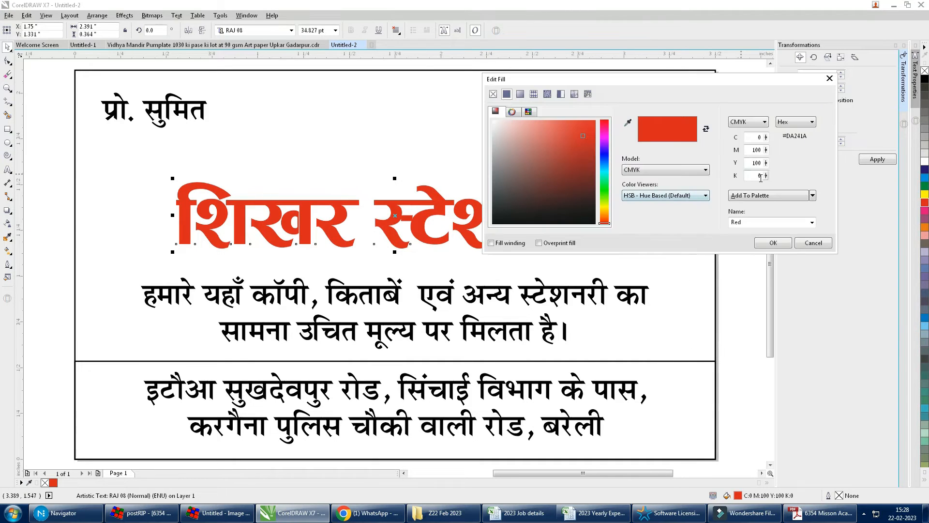
drag(766, 177, 783, 158)
click(770, 243)
Step: Fill the address band yellow-orange (C0 M20 Y100 K0), send it back, and give it an orange outline
click(674, 360)
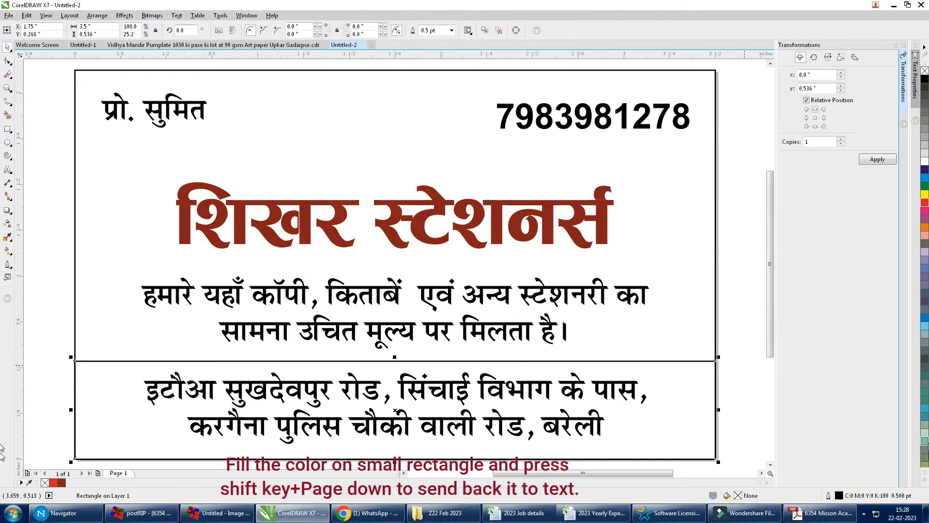
click(925, 480)
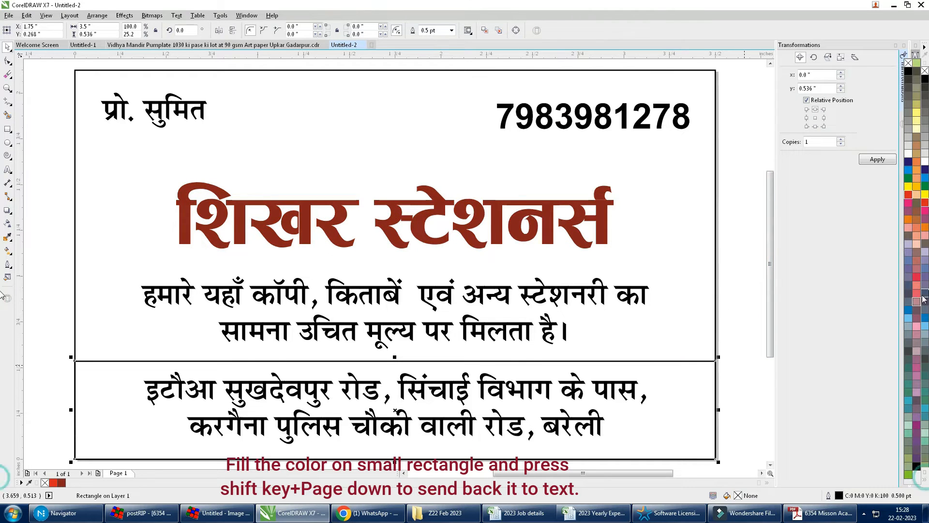
click(916, 187)
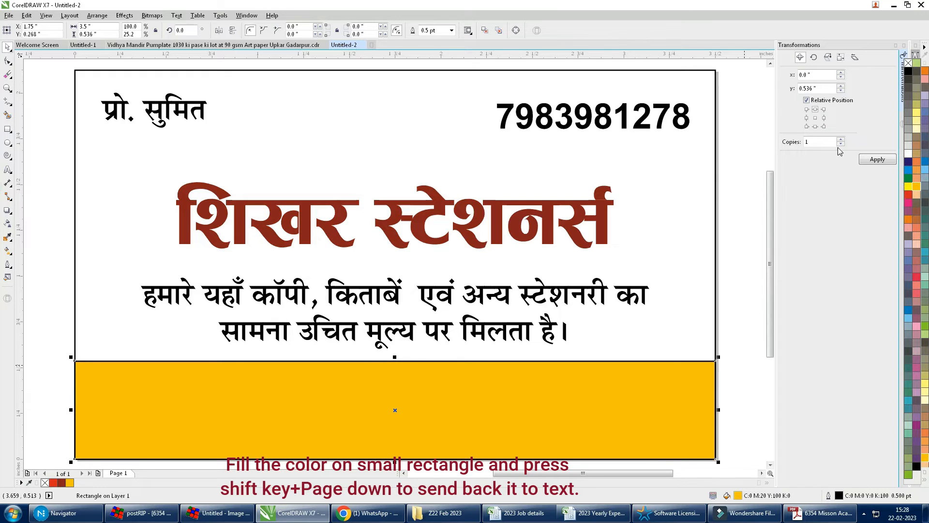
right_click(908, 64)
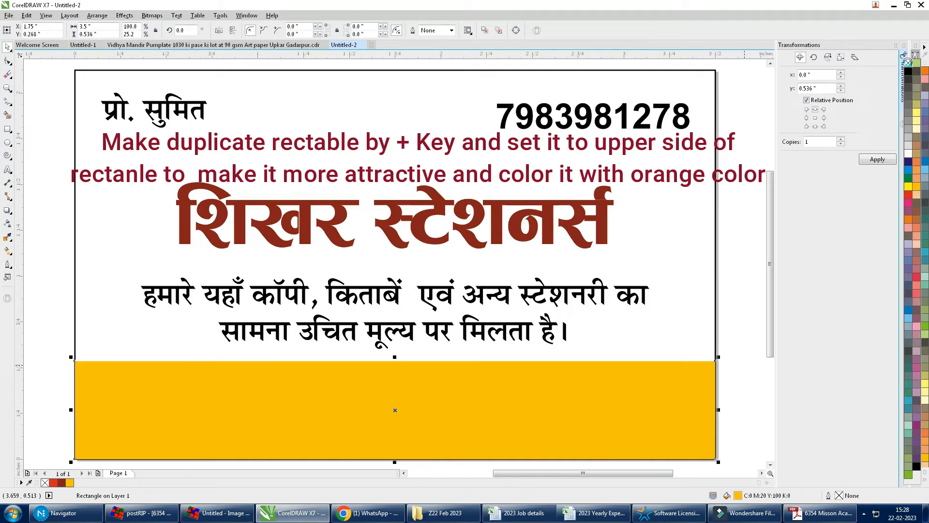
key(shift+Page_Down)
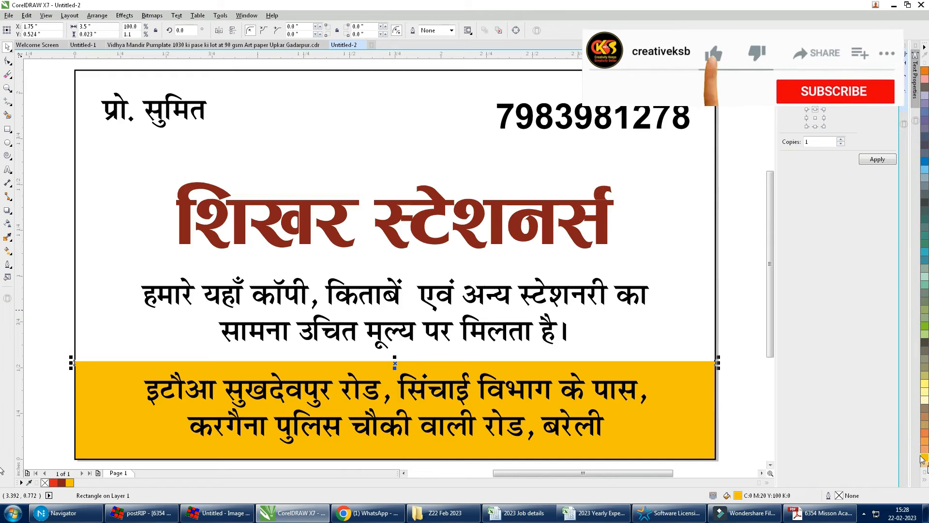
click(925, 479)
right_click(906, 219)
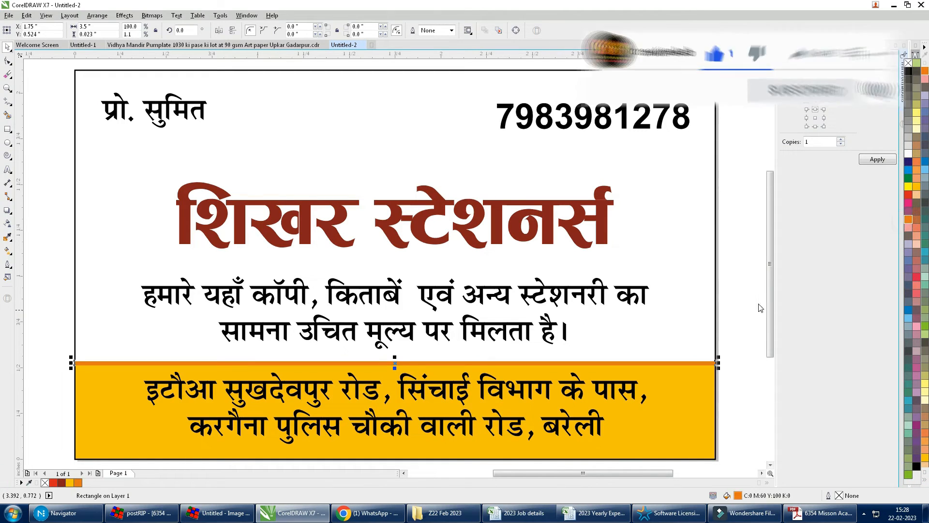
click(730, 282)
click(189, 106)
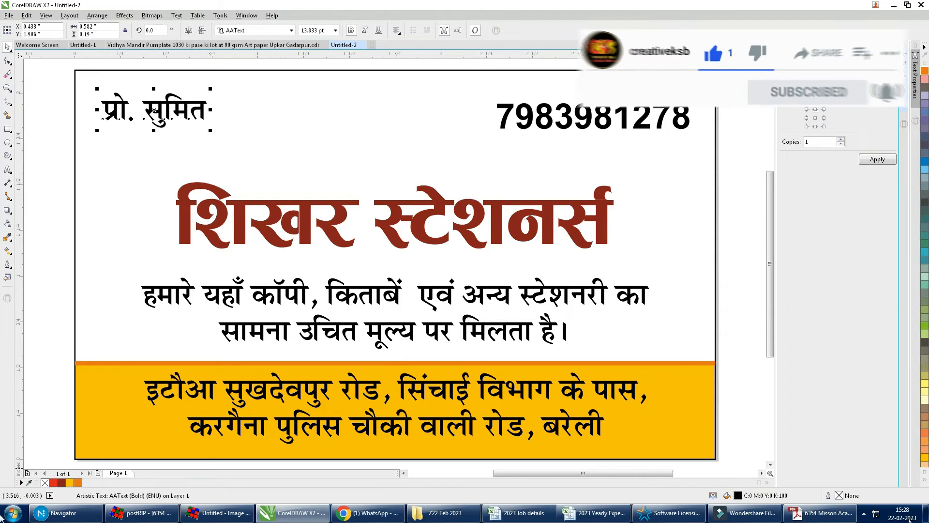
Step: Make the proprietor's name navy (C100 M100 Y0 K0) in RAJ 08, enlarged to about 18.78 pt
click(924, 479)
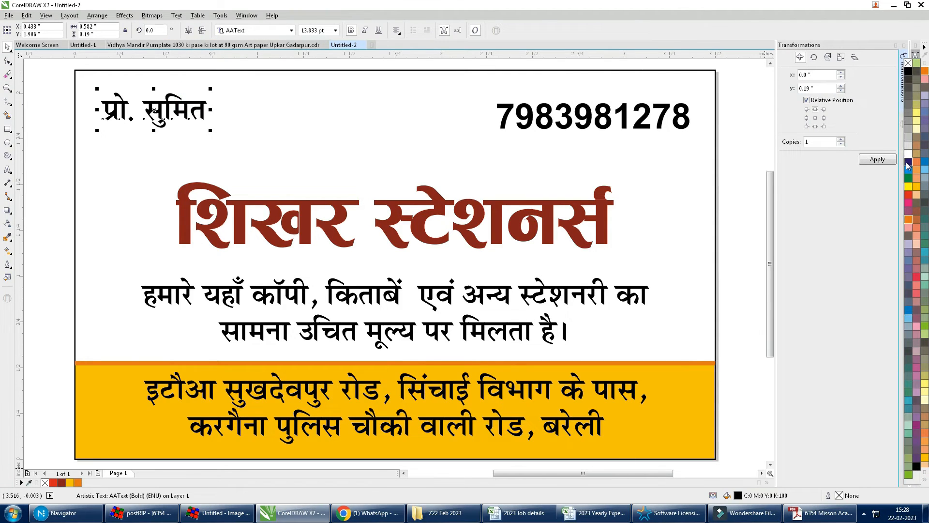
click(908, 164)
click(246, 31)
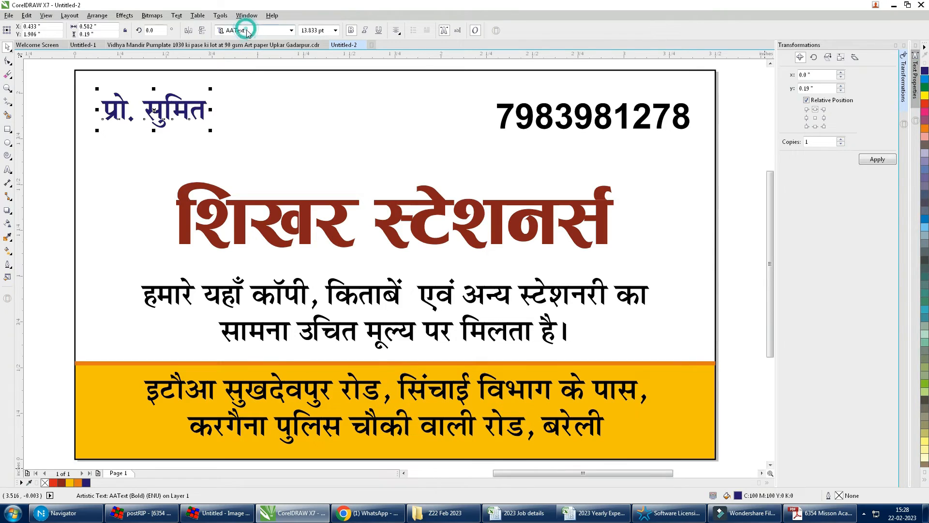
click(251, 55)
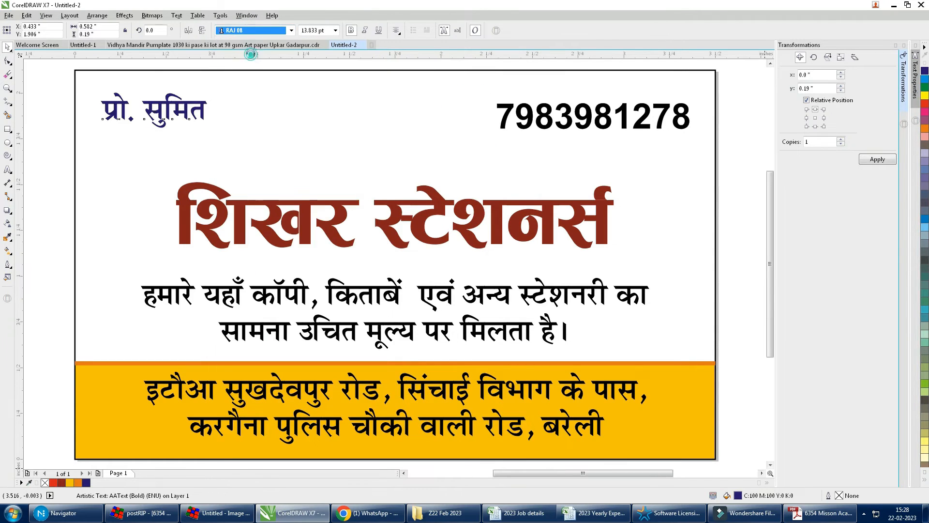
drag(212, 130, 249, 141)
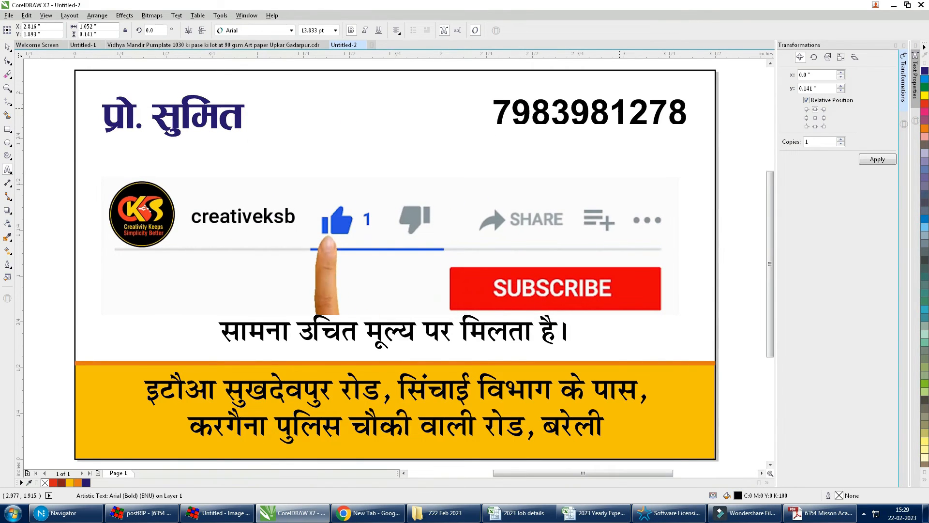
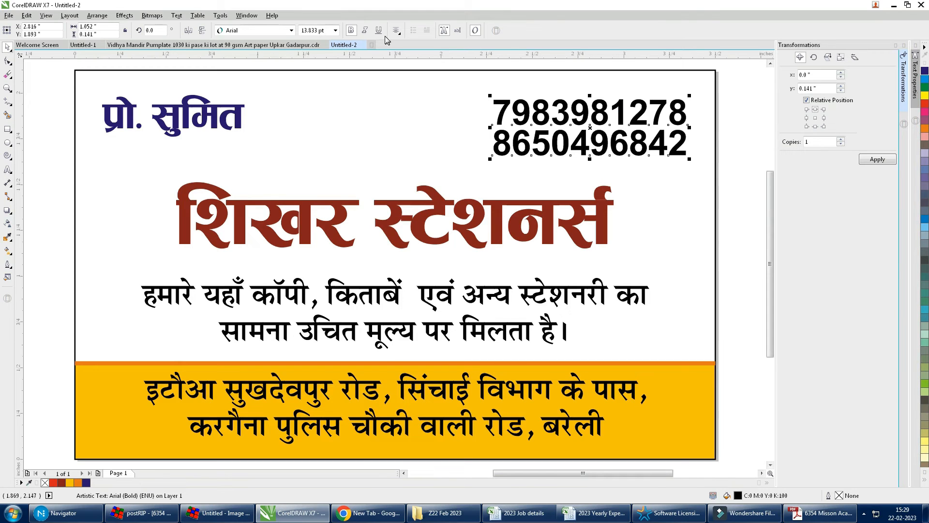
Step: Add the second phone number on a new line, resize the text, and widen the line spacing
drag(489, 160, 517, 151)
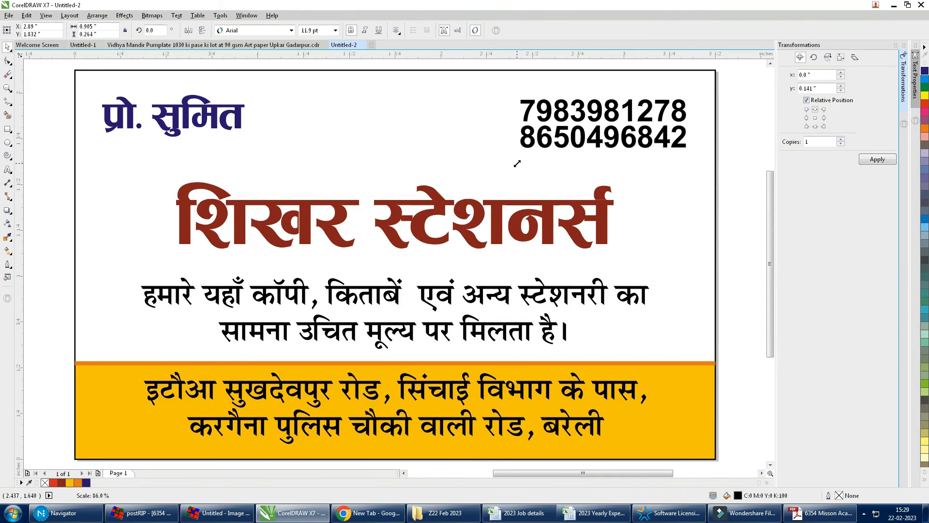
click(7, 62)
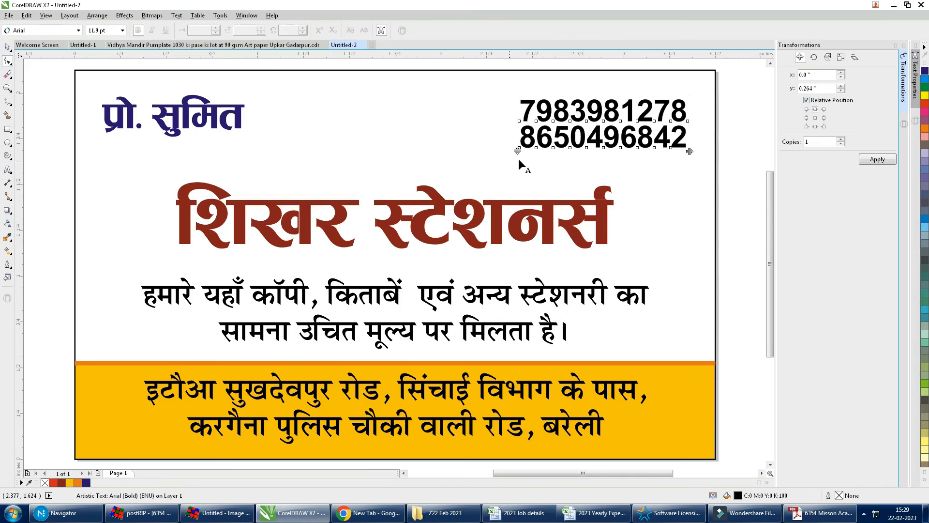
drag(517, 151, 515, 165)
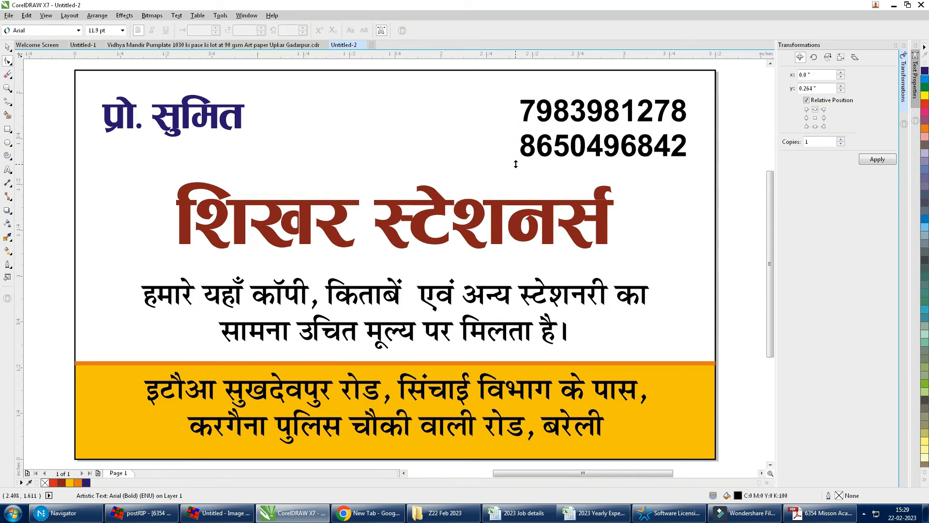
Step: Import the phone icon and stationery images and place them on the card
key(space)
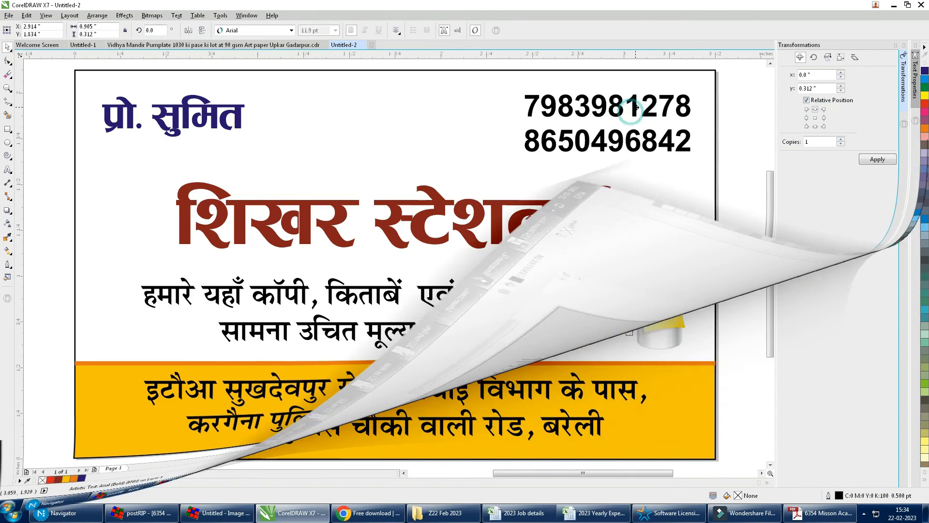
ctrl+click(670, 377)
ctrl+click(794, 389)
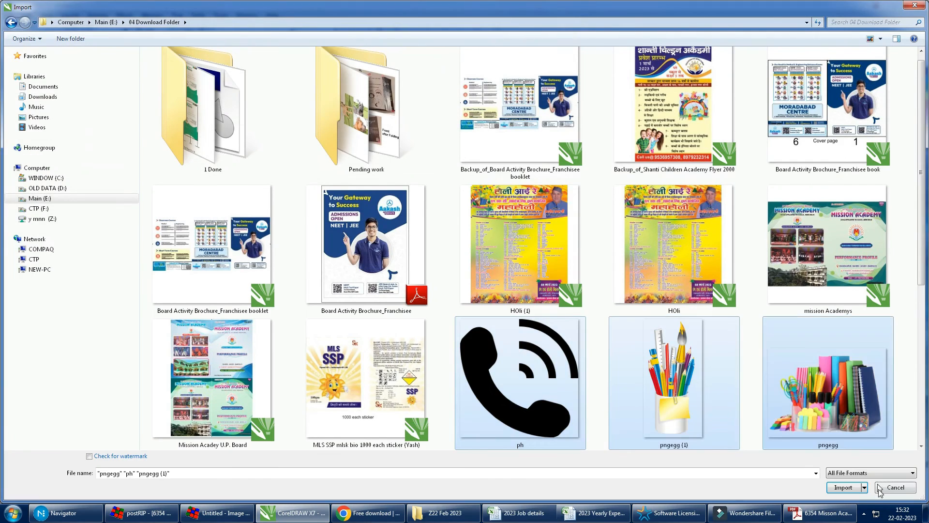
click(844, 487)
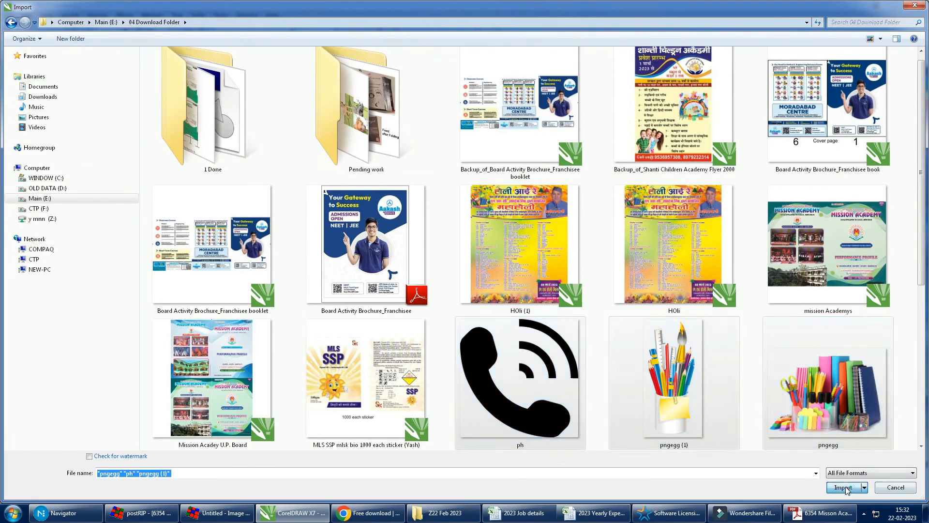
click(471, 199)
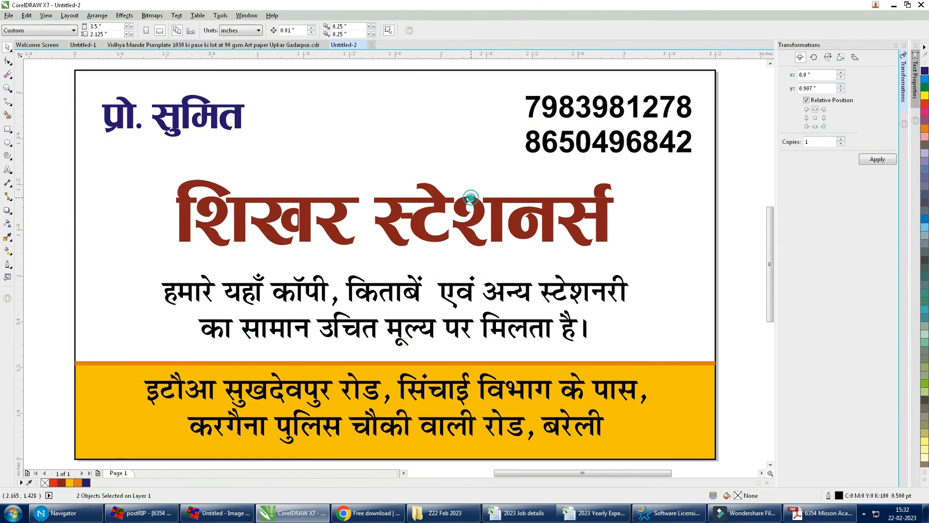
click(423, 191)
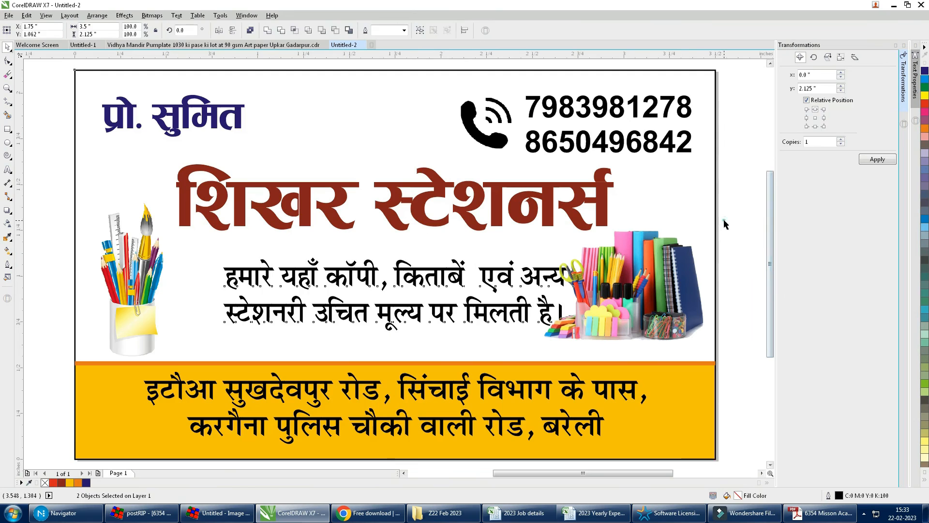
Step: Move the books image to the left, behind the tagline, and the pencil cup to the right
click(724, 220)
click(651, 273)
mouse_move(670, 281)
mouse_down()
mouse_move(276, 310)
mouse_move(213, 297)
mouse_move(215, 286)
mouse_up()
mouse_move(150, 223)
mouse_down()
mouse_move(695, 209)
mouse_move(680, 216)
mouse_up()
drag(212, 297, 207, 302)
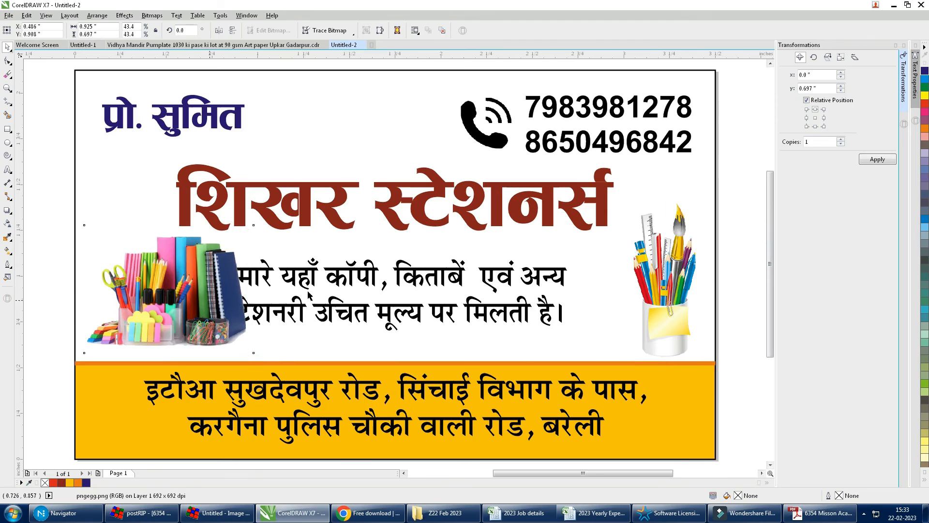
key(shift+Page_Down)
Step: Shift and enlarge the tagline, nudge the pencil cup up-left, then select all card objects
drag(307, 269, 339, 269)
drag(604, 333, 620, 338)
drag(669, 305, 663, 298)
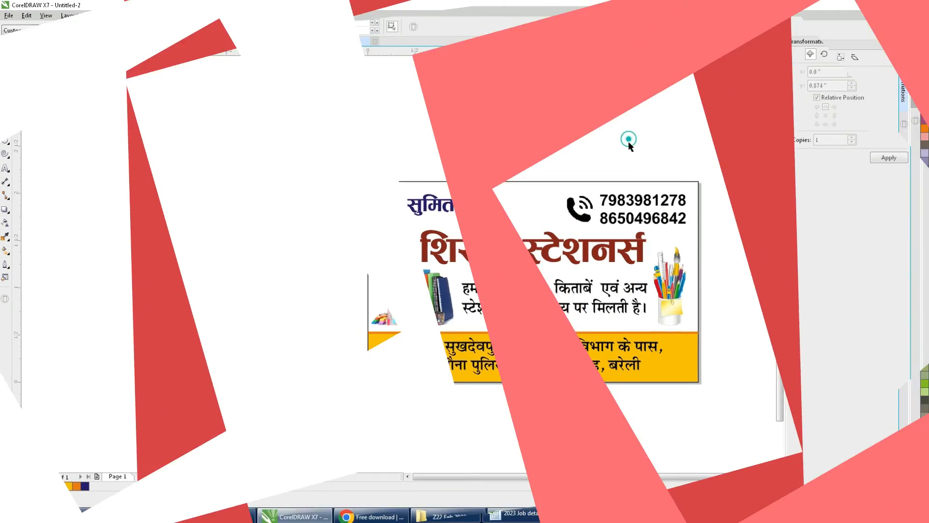
click(621, 142)
key(ctrl+a)
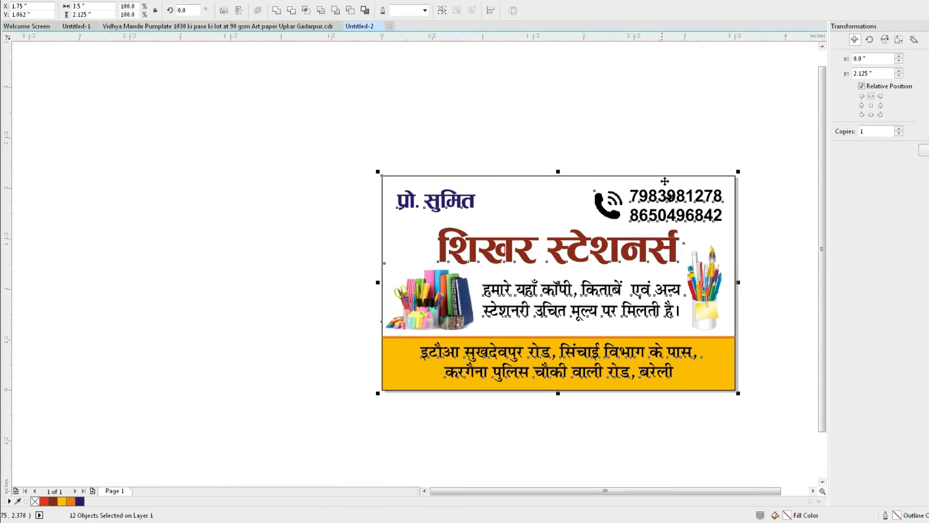